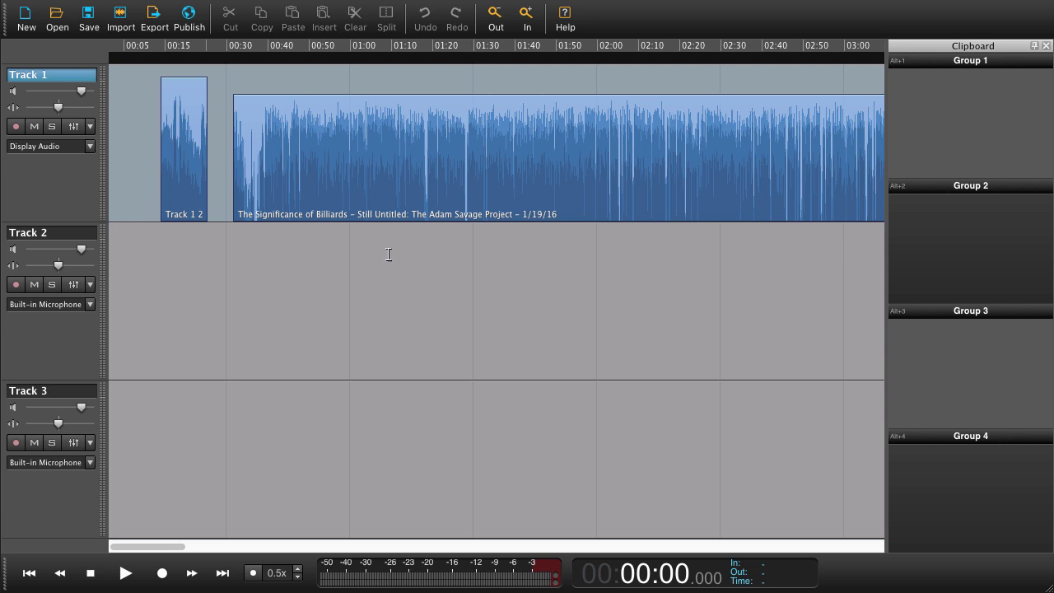
Save the session as missing audio.nhsx, replacing the existing copy
{"action": "key", "text": "super+shift+s"}
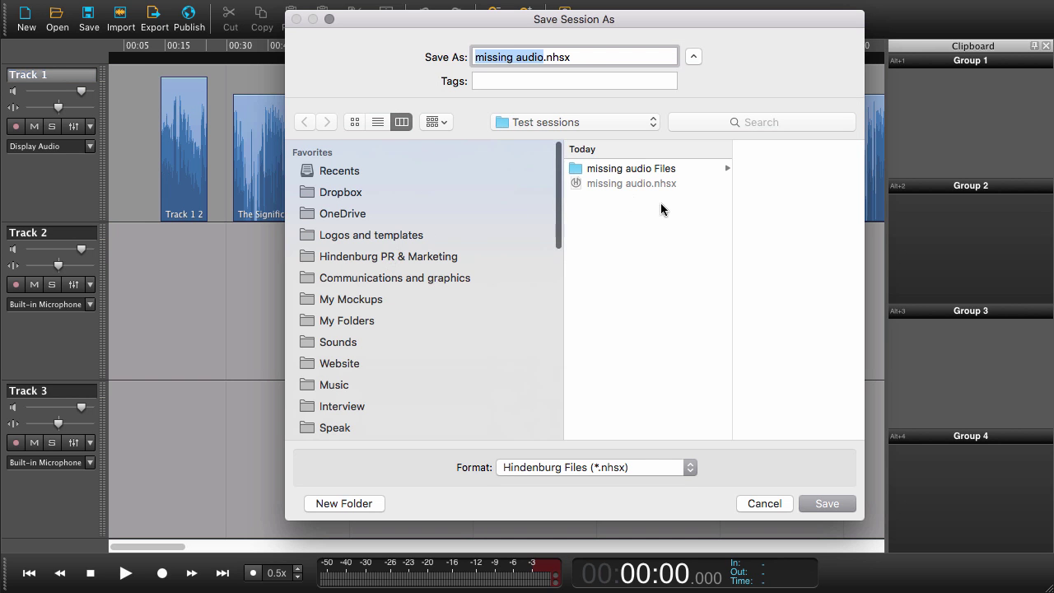
{"action": "left_click", "coordinate": [825, 503]}
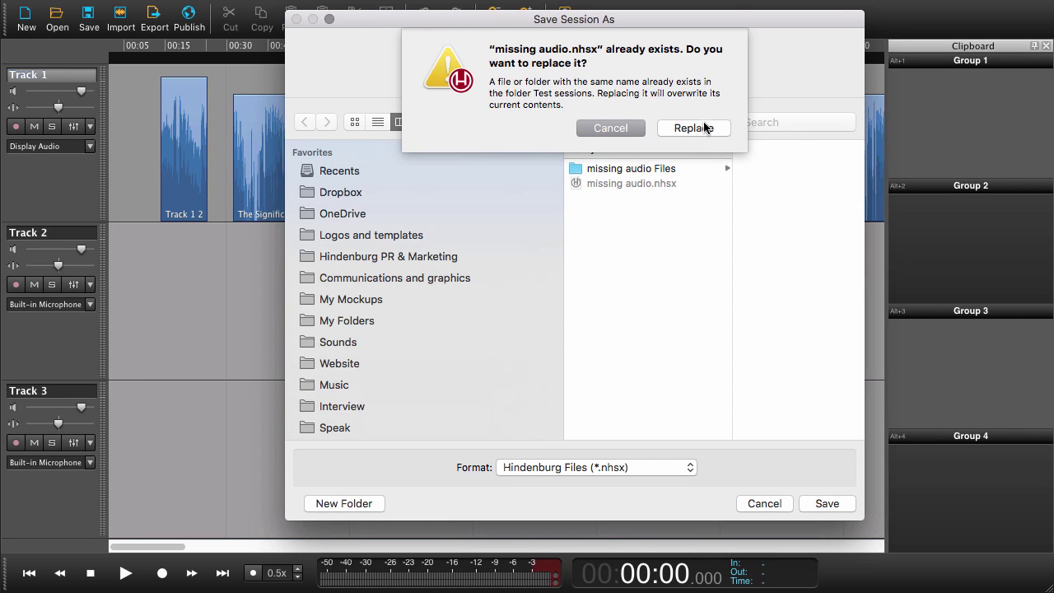
{"action": "left_click", "coordinate": [662, 125]}
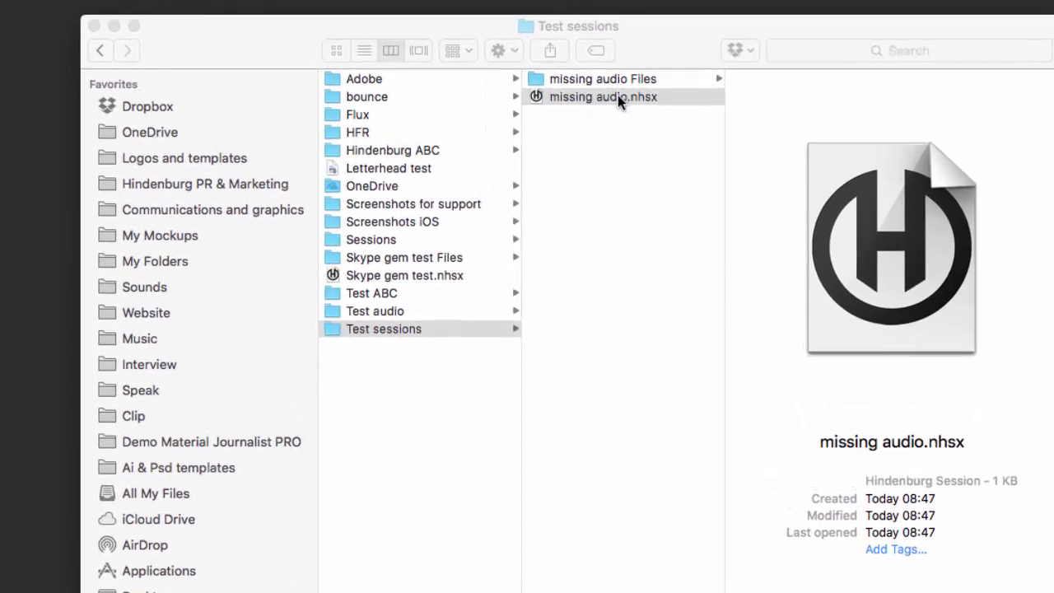
Move the missing audio Files folder and its two WAV files from Test sessions into Test audio
{"action": "left_click", "coordinate": [608, 111]}
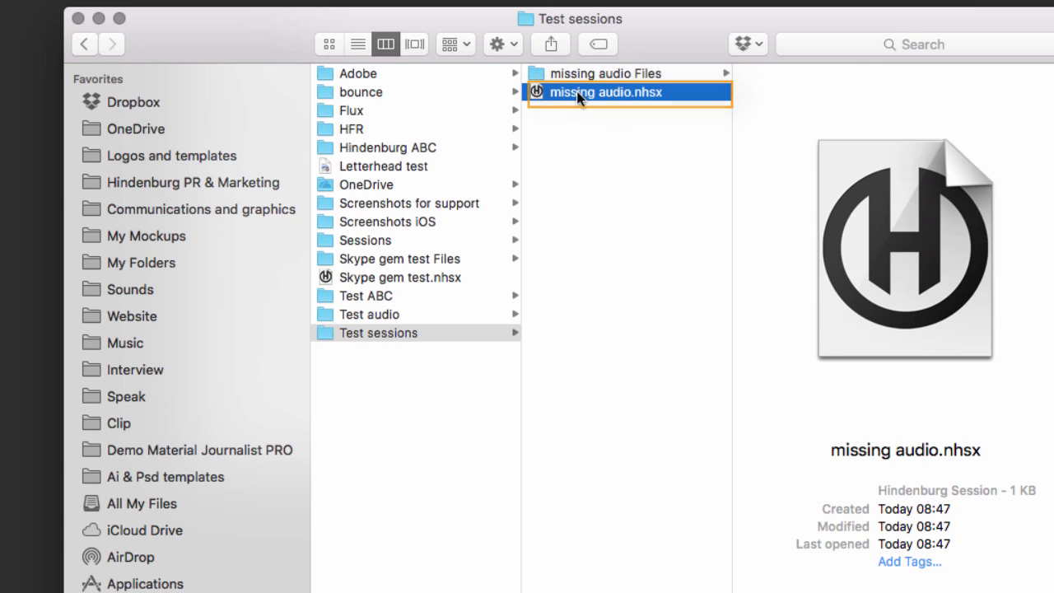
{"action": "left_click", "coordinate": [646, 96]}
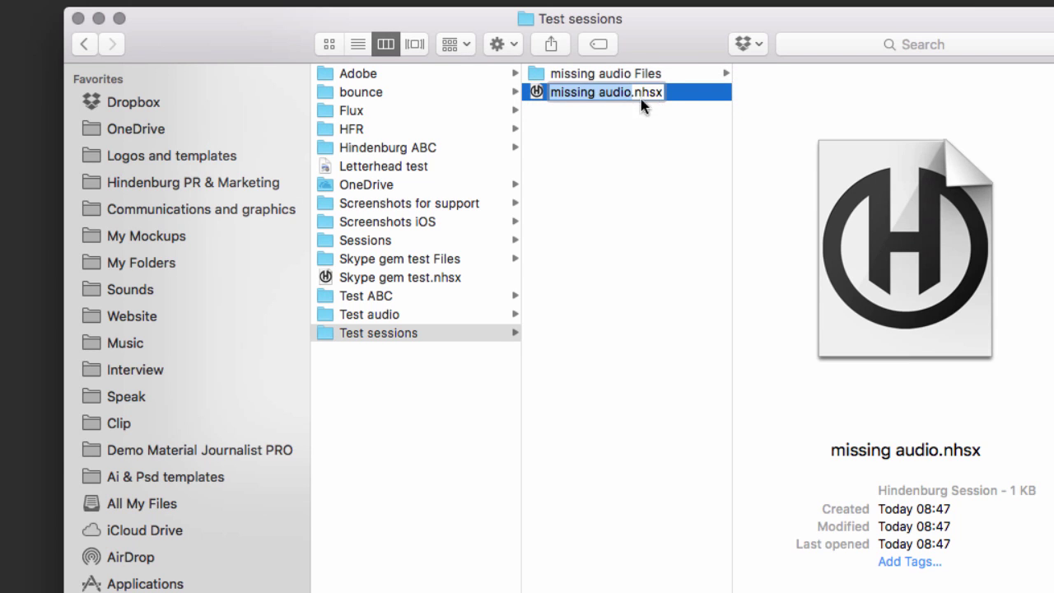
{"action": "left_click", "coordinate": [684, 103]}
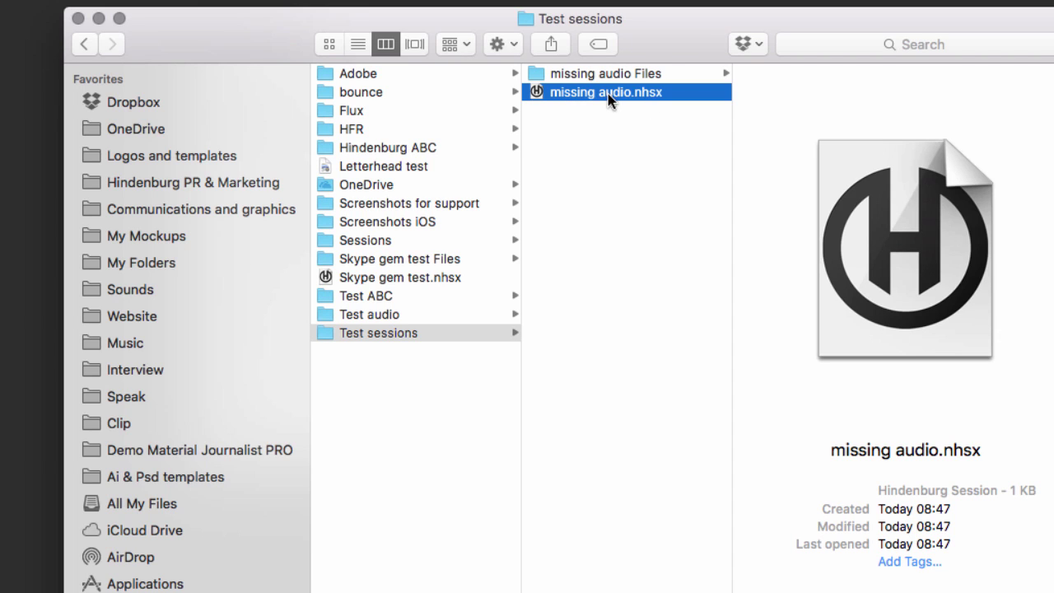
{"action": "left_click", "coordinate": [588, 73]}
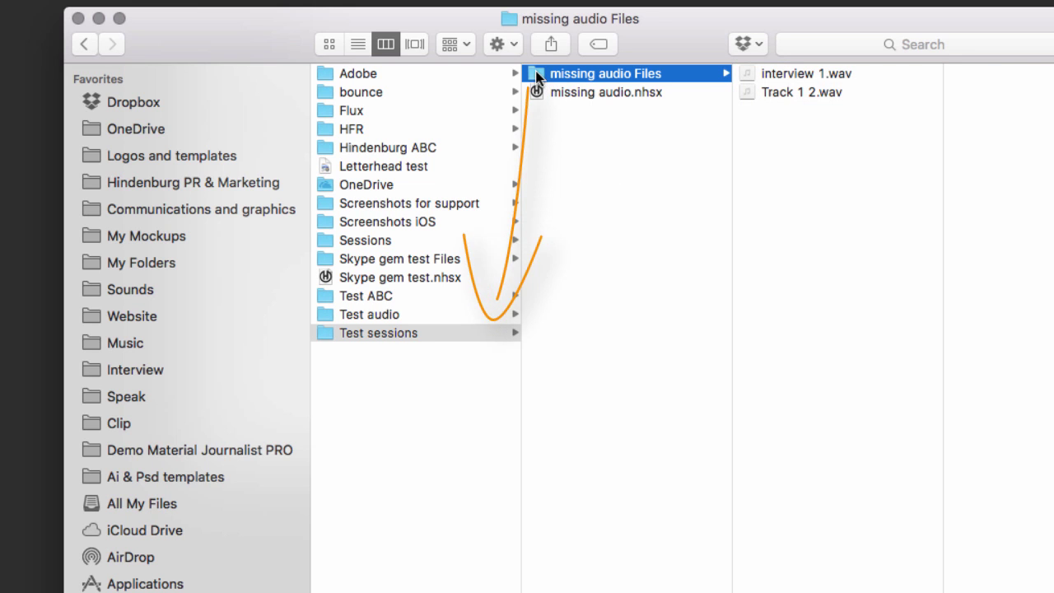
{"action": "mouse_move", "coordinate": [546, 74]}
{"action": "left_mouse_down"}
{"action": "mouse_move", "coordinate": [459, 228]}
{"action": "mouse_move", "coordinate": [377, 318]}
{"action": "left_mouse_up"}
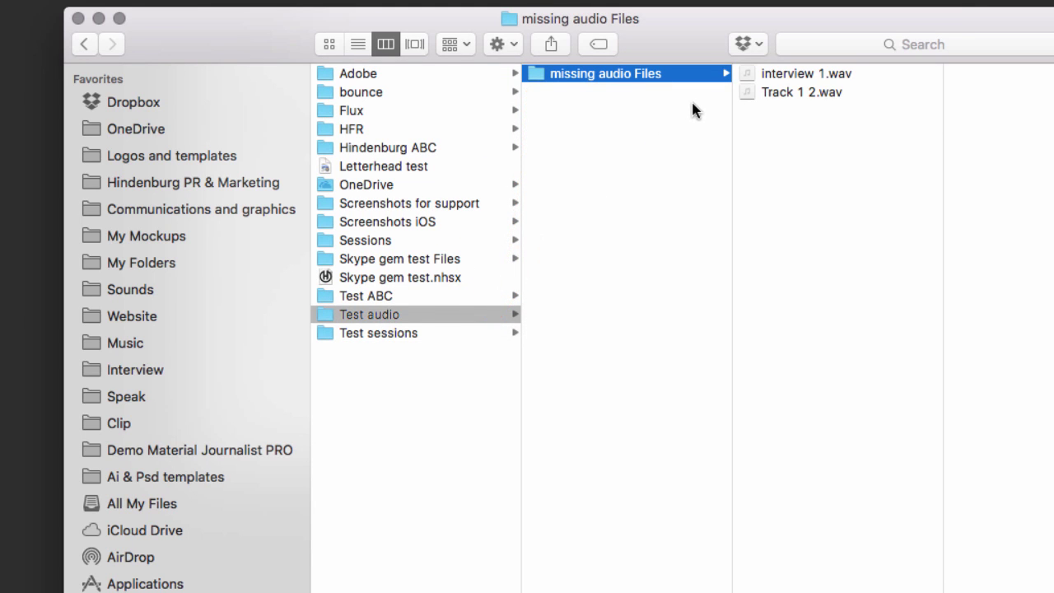
{"action": "left_click", "coordinate": [426, 334]}
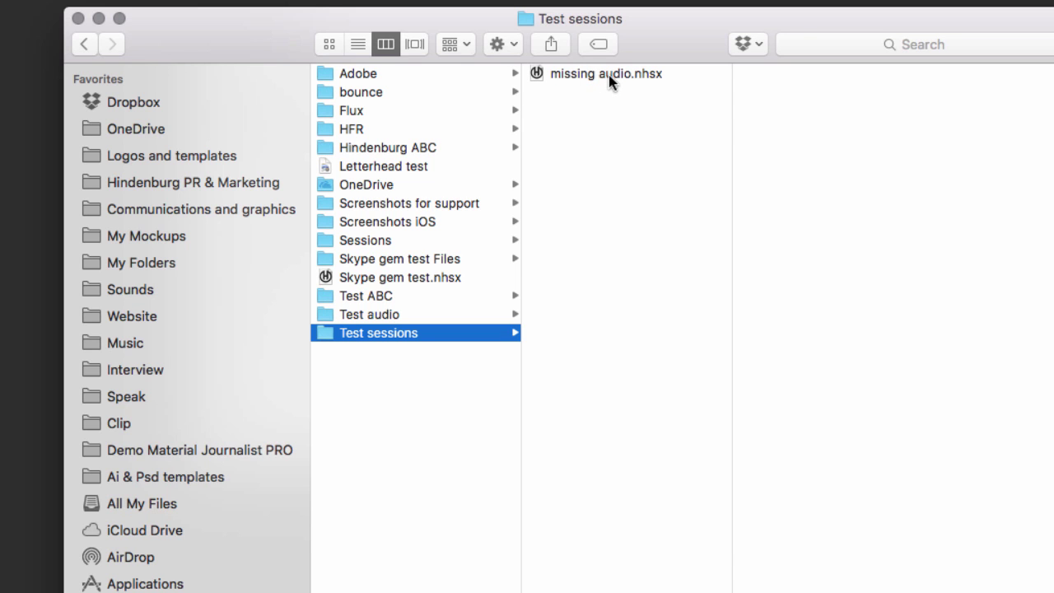
Open missing audio.nhsx and relink its audio to the Test audio > missing audio Files folder
{"action": "double_click", "coordinate": [608, 75]}
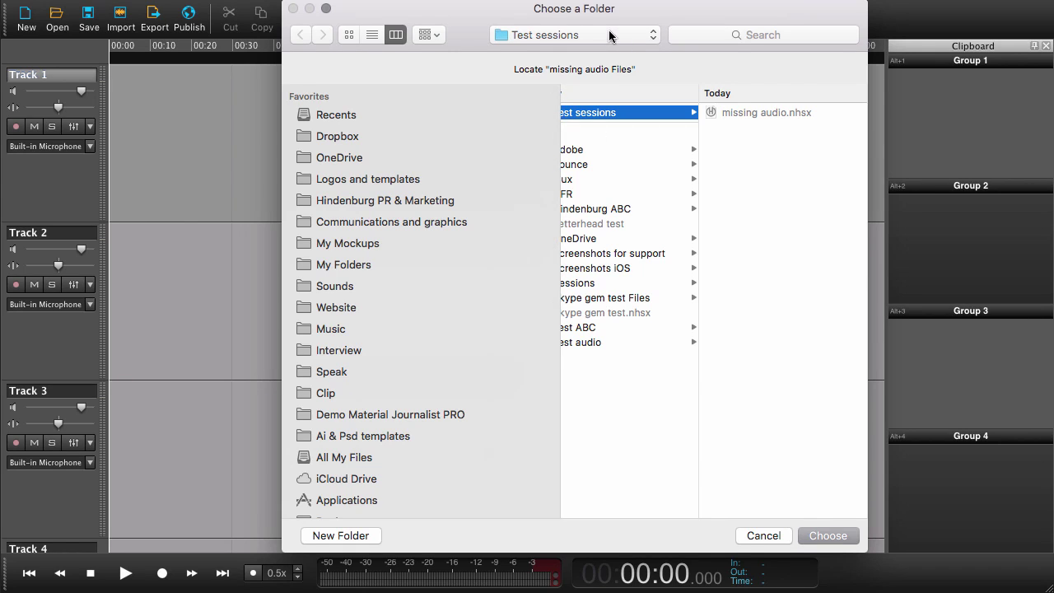
{"action": "left_click_drag", "start_coordinate": [615, 10], "coordinate": [599, 25]}
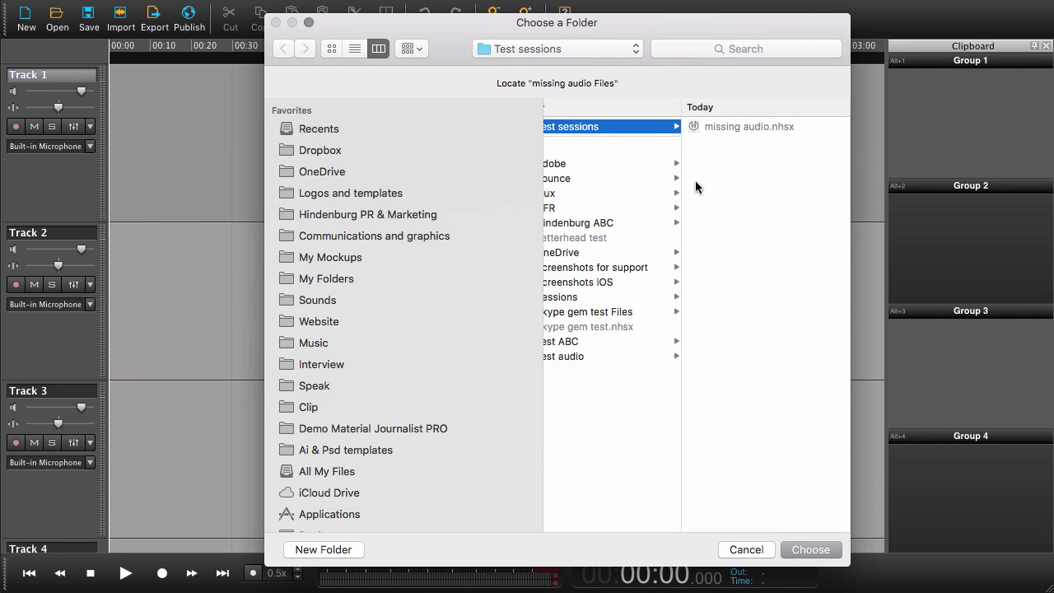
{"action": "scroll", "coordinate": [694, 181], "scroll_direction": "left", "scroll_amount": 2}
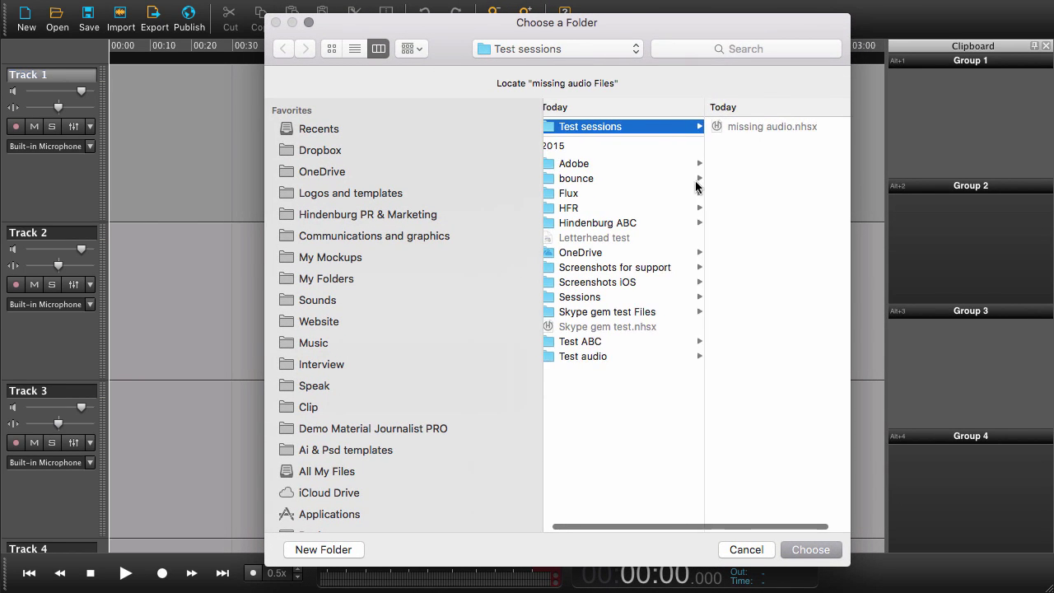
{"action": "left_click", "coordinate": [605, 356]}
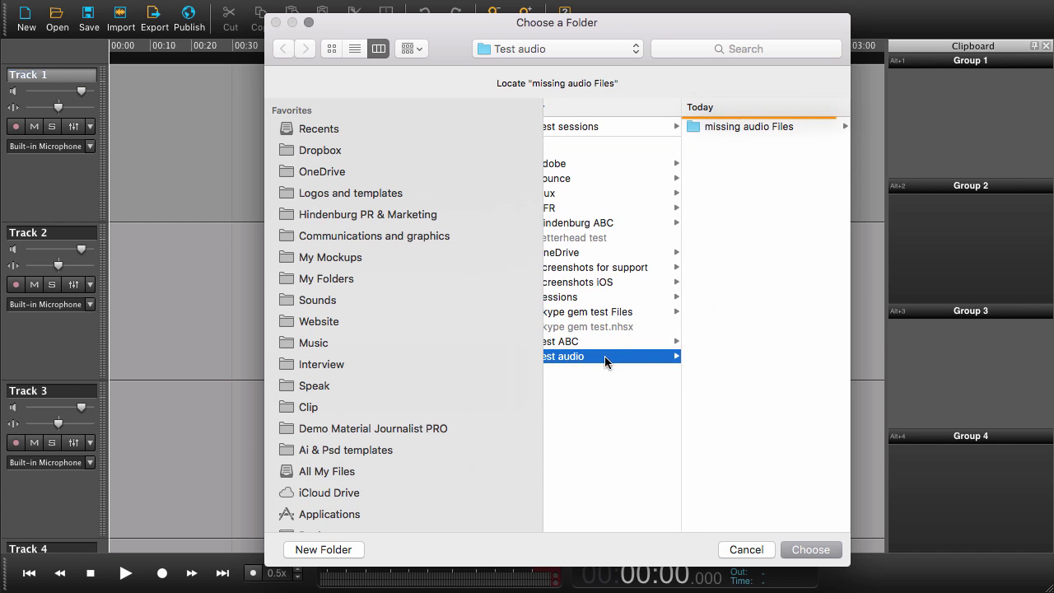
{"action": "left_click", "coordinate": [694, 125]}
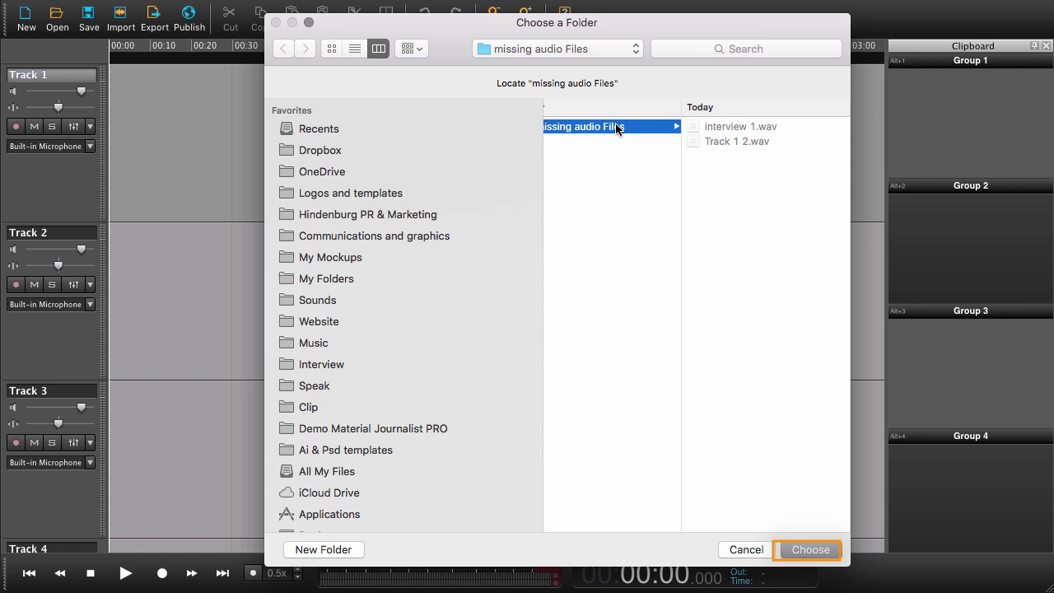
{"action": "left_click", "coordinate": [821, 550]}
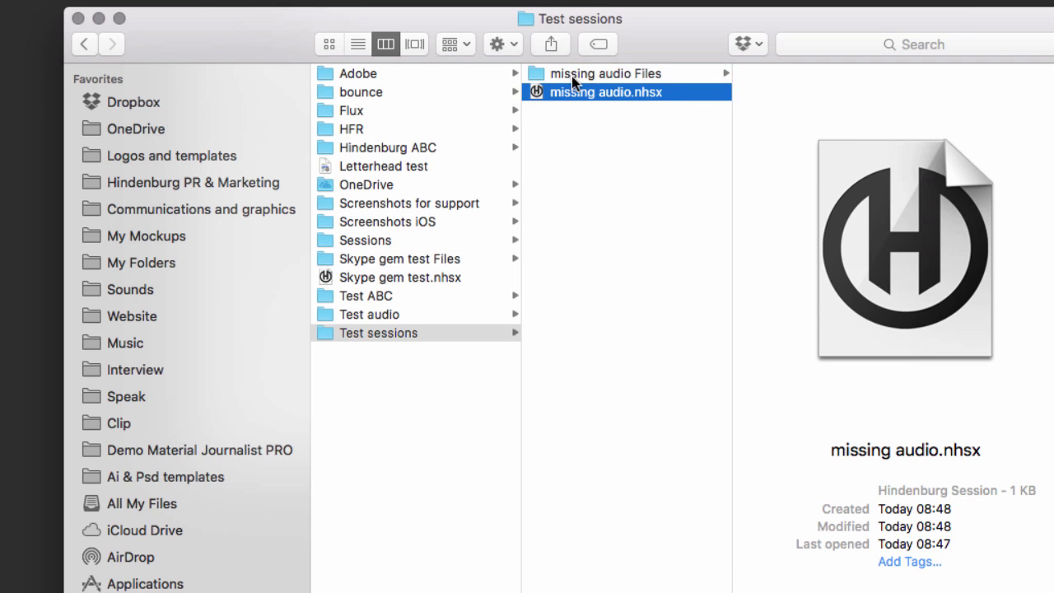
Rename interview 1.wav to interview rename.wav, then reopen missing audio.nhsx
{"action": "left_click", "coordinate": [592, 74]}
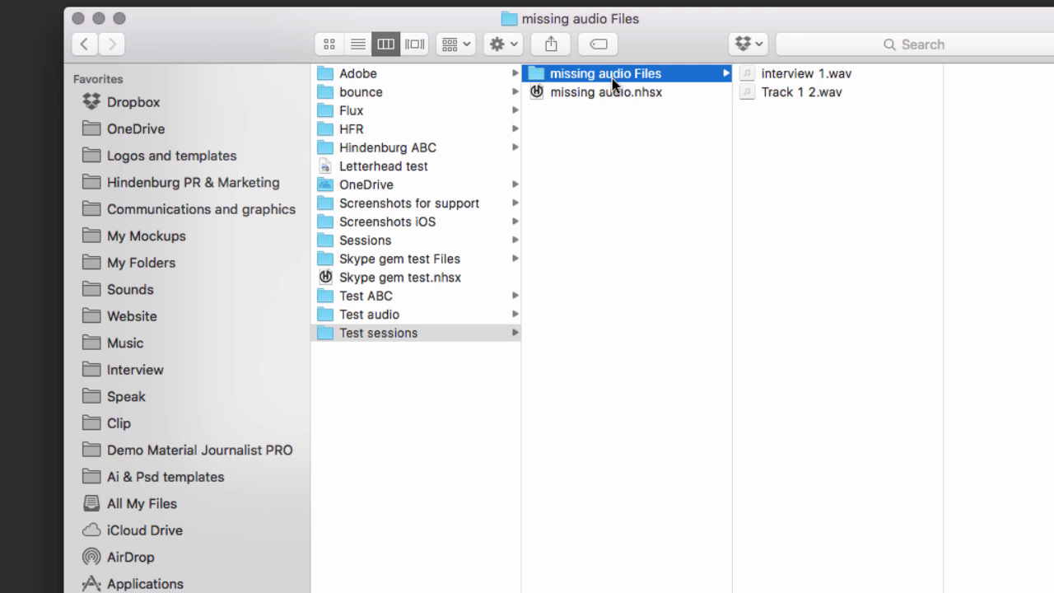
{"action": "left_click", "coordinate": [794, 75]}
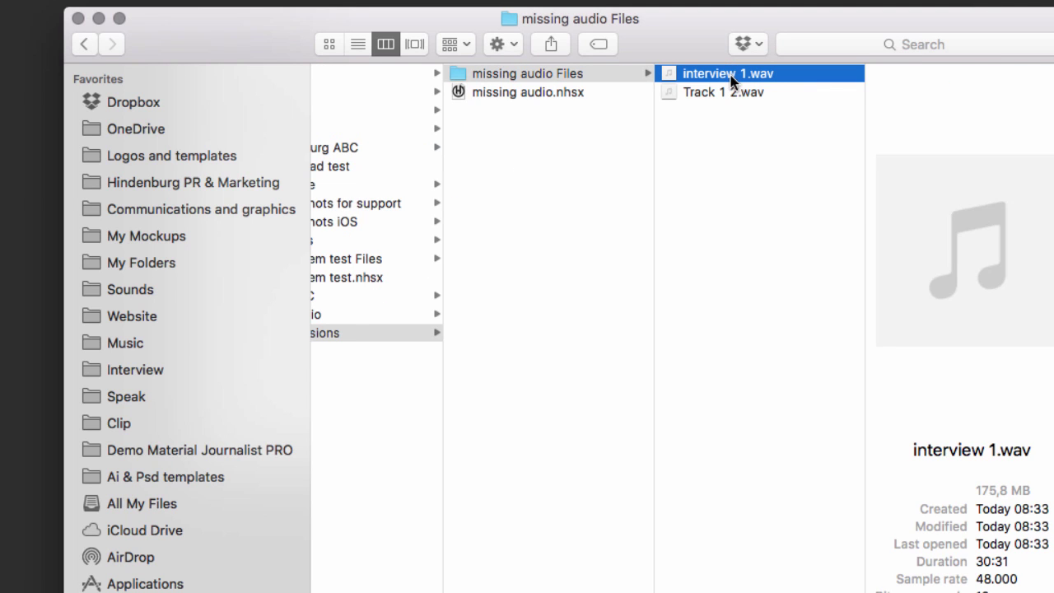
{"action": "left_click", "coordinate": [730, 75]}
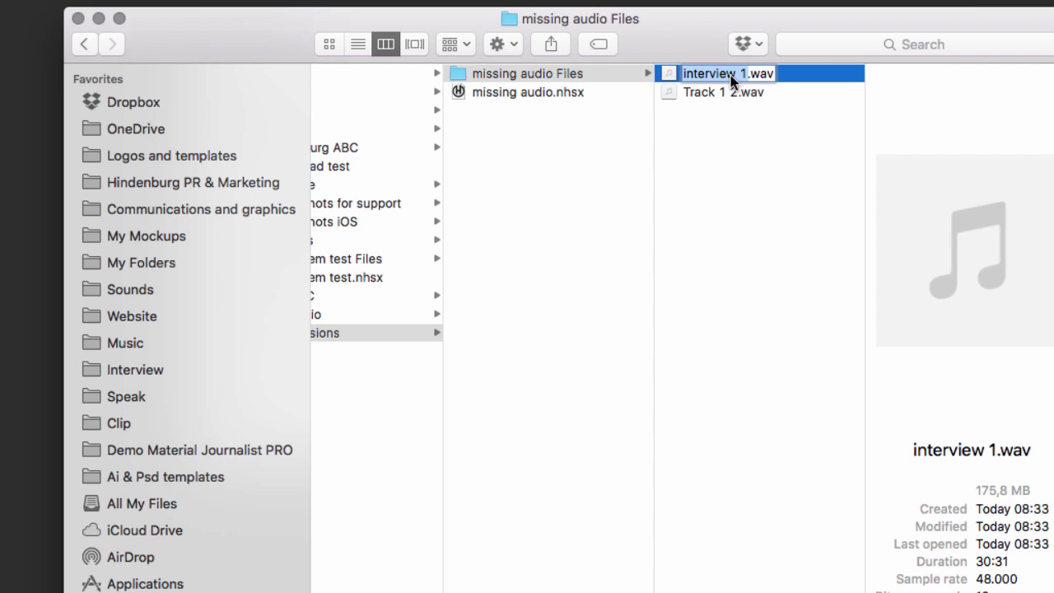
{"action": "key", "text": "Right"}
{"action": "key", "text": "shift+Left"}
{"action": "type", "text": "rename"}
{"action": "key", "text": "Return"}
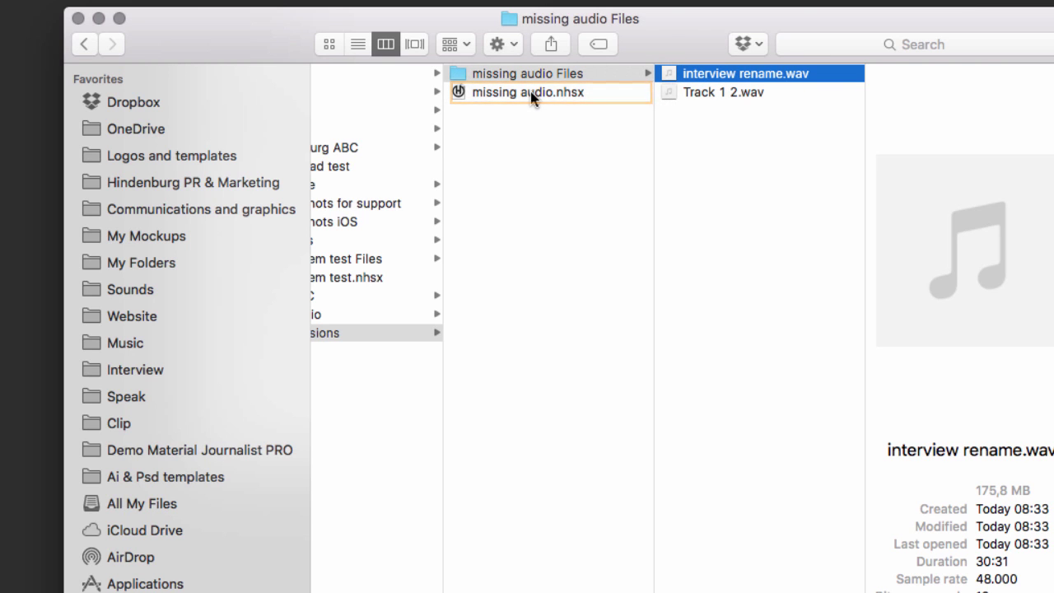
{"action": "double_click", "coordinate": [530, 92]}
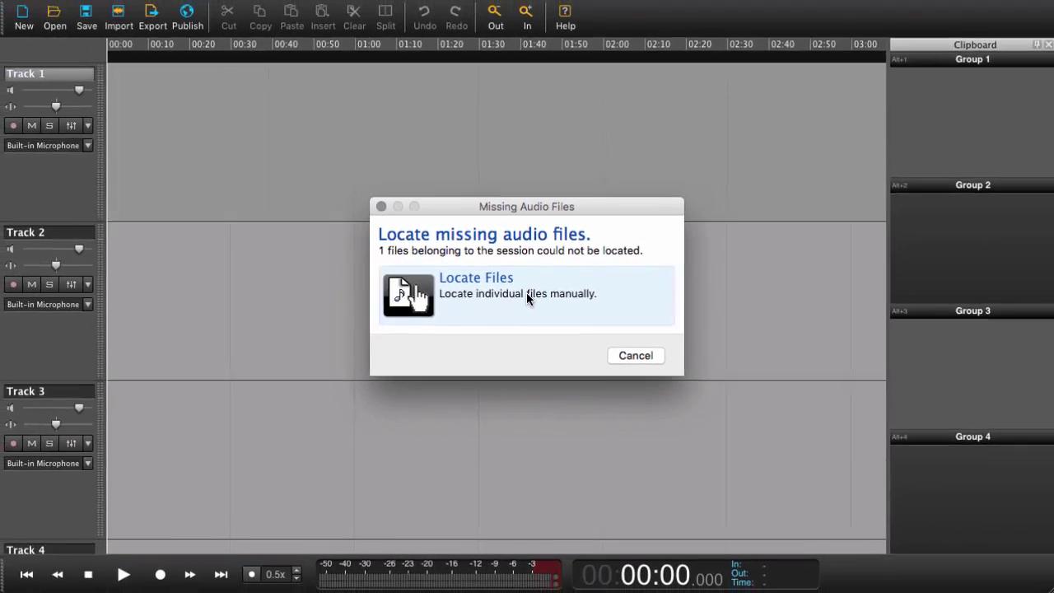
Locate the missing interview audio as interview rename.wav
{"action": "left_click", "coordinate": [524, 321]}
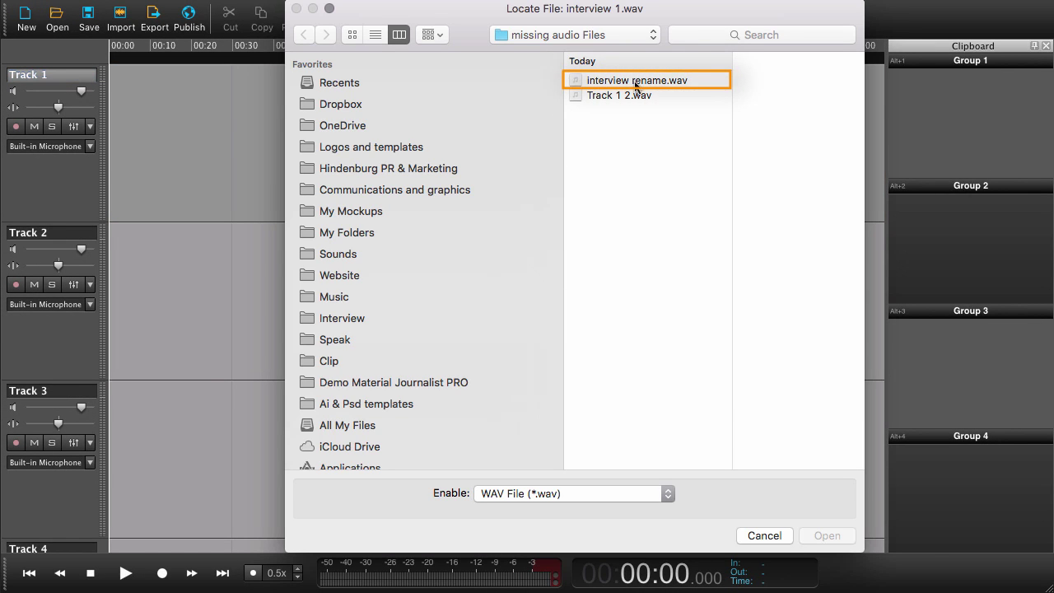
{"action": "left_click", "coordinate": [642, 82]}
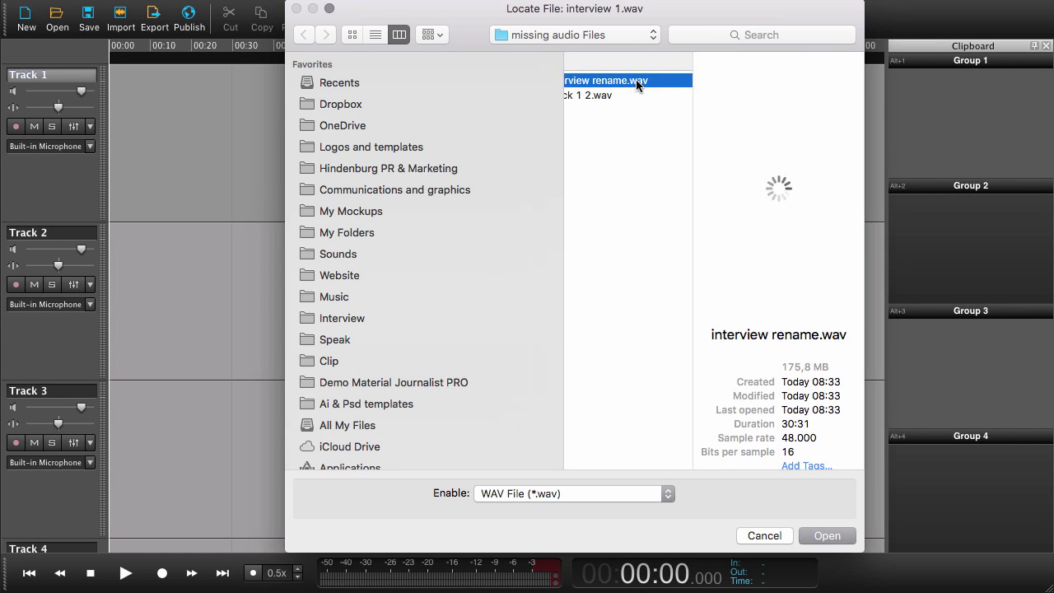
{"action": "left_click", "coordinate": [827, 535]}
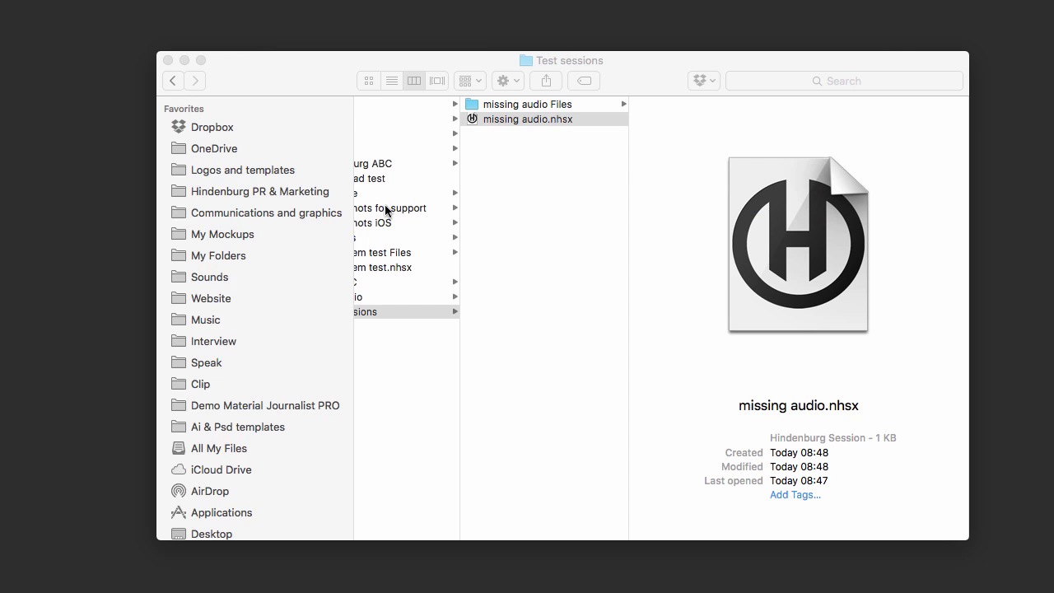
Rename interview rename.wav to interview test.wav and reopen missing audio.nhsx
{"action": "left_click", "coordinate": [554, 106]}
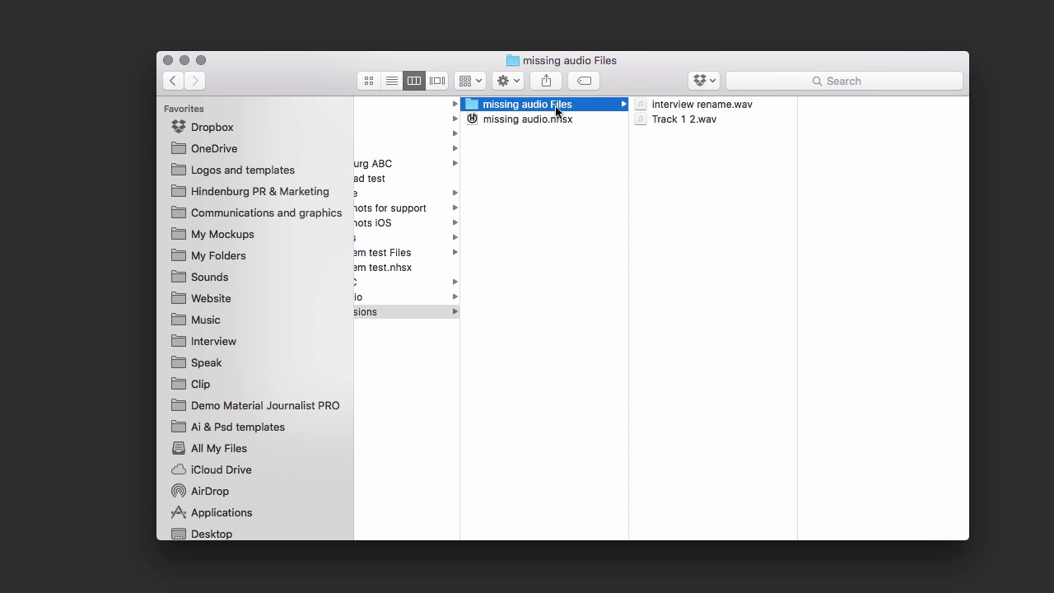
{"action": "left_click", "coordinate": [712, 106]}
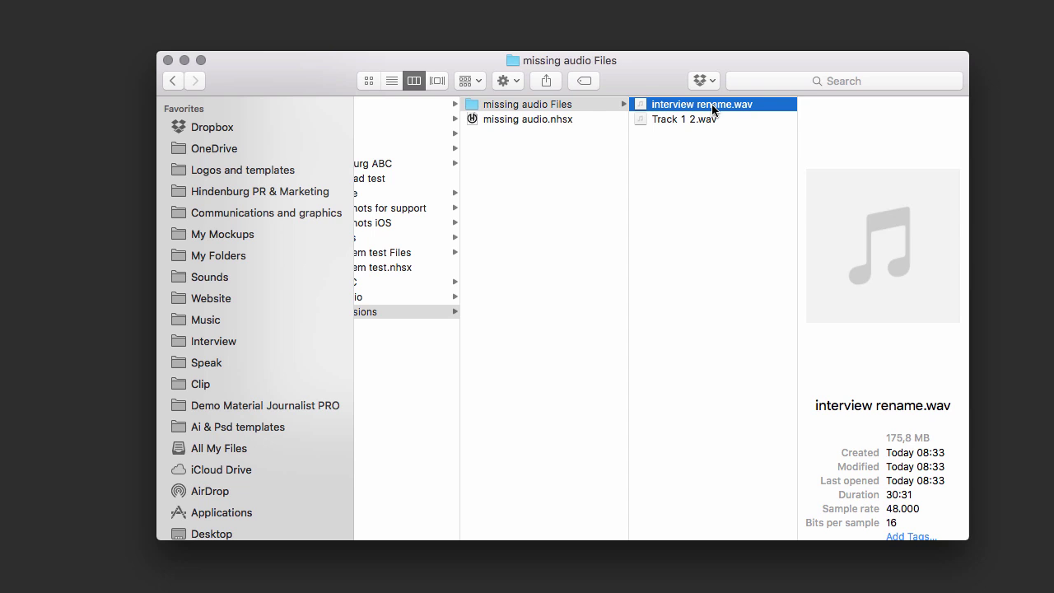
{"action": "key", "text": "Return"}
{"action": "key", "text": "Right"}
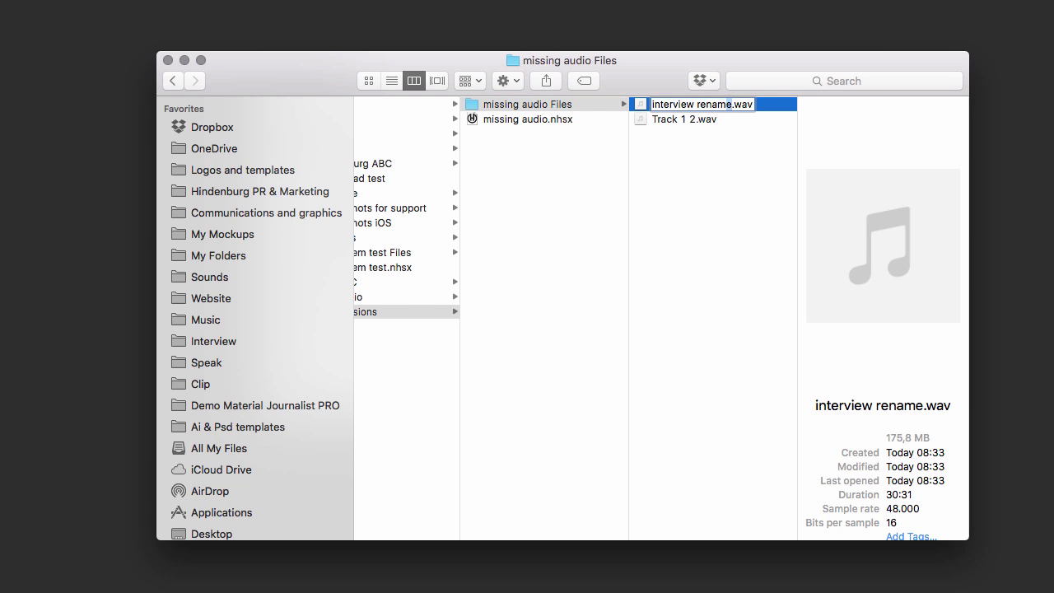
{"action": "key", "text": "BackSpace"}
{"action": "key", "text": "BackSpace"}
{"action": "key", "text": "BackSpace"}
{"action": "key", "text": "BackSpace"}
{"action": "key", "text": "BackSpace"}
{"action": "key", "text": "BackSpace"}
{"action": "type", "text": "test"}
{"action": "key", "text": "Return"}
{"action": "key", "text": "Left"}
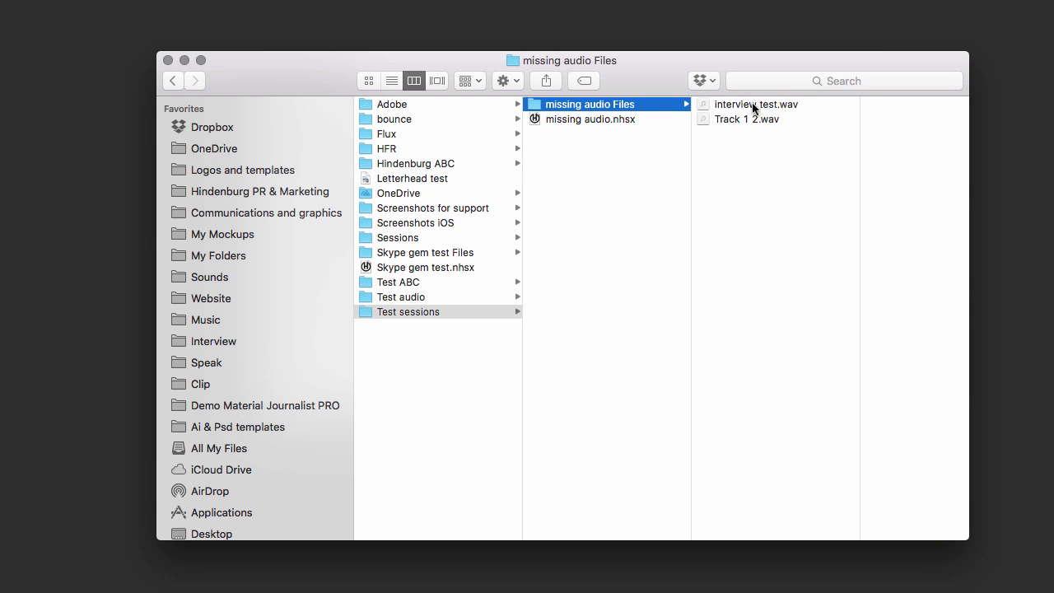
{"action": "double_click", "coordinate": [600, 120]}
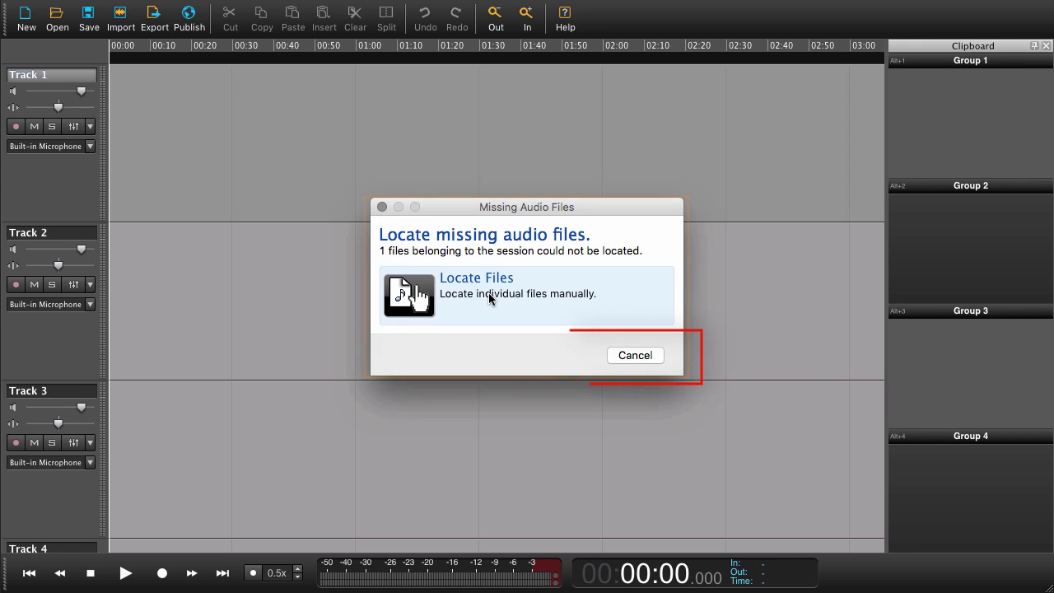
Cancel the Missing Audio Files prompt without locating the interview file
{"action": "left_click", "coordinate": [634, 356]}
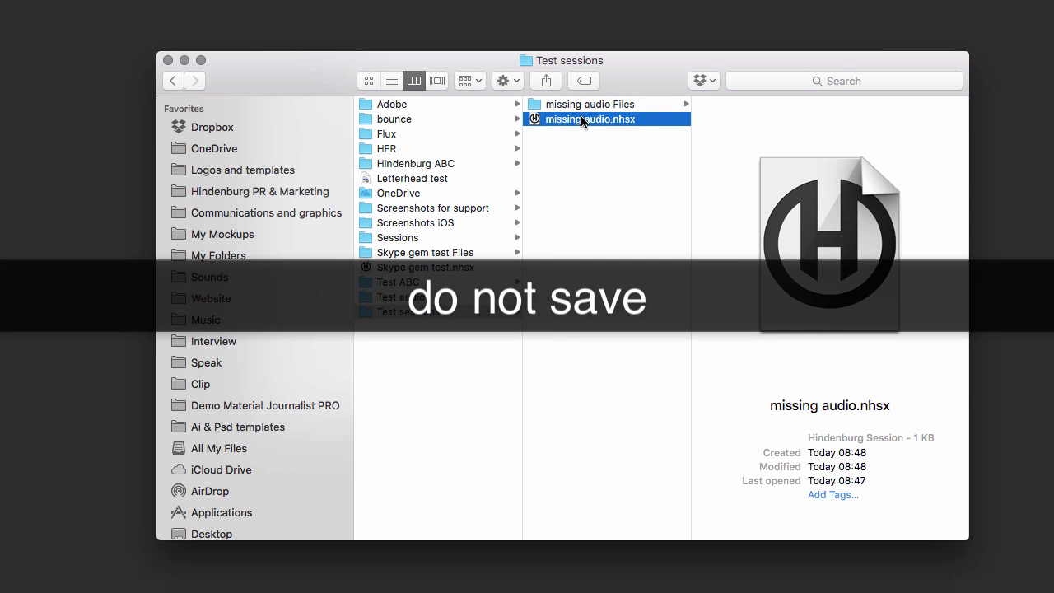
Reopen missing audio.nhsx and locate the missing interview audio as interview test.wav
{"action": "double_click", "coordinate": [578, 119]}
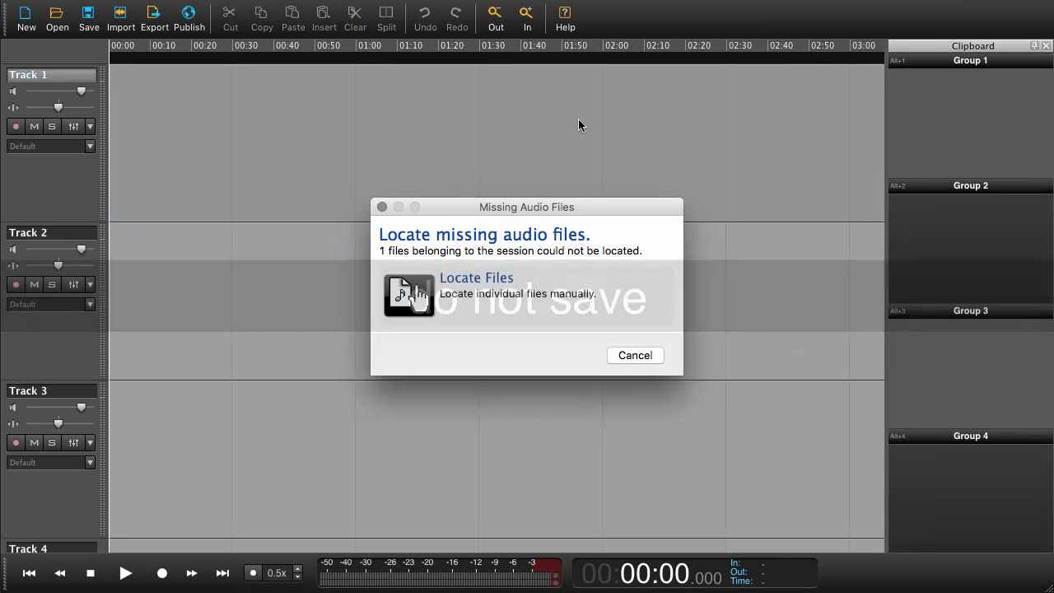
{"action": "left_click", "coordinate": [484, 284]}
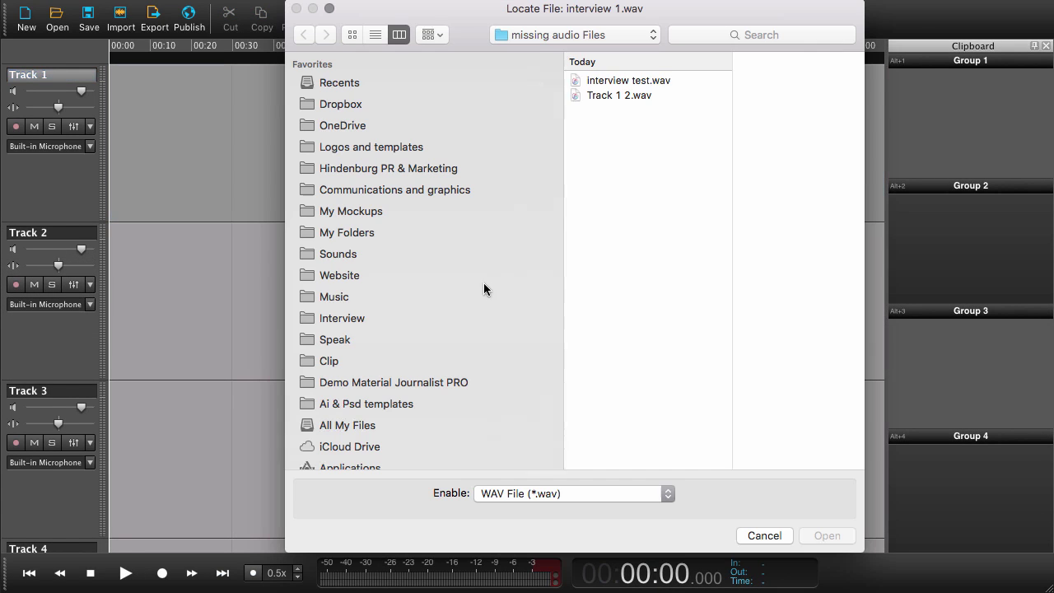
{"action": "left_click", "coordinate": [644, 80]}
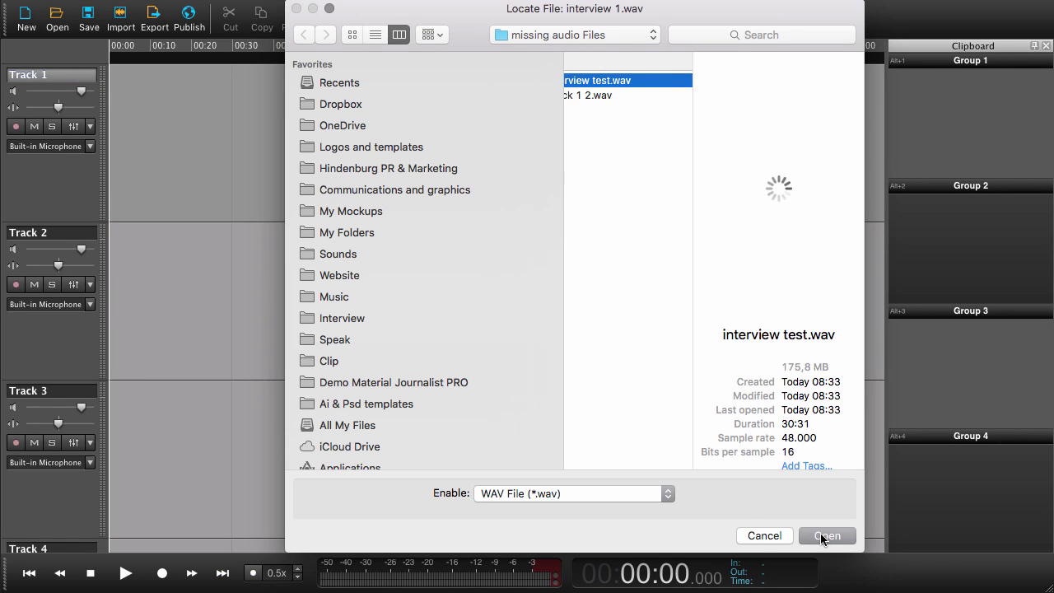
{"action": "left_click", "coordinate": [821, 535]}
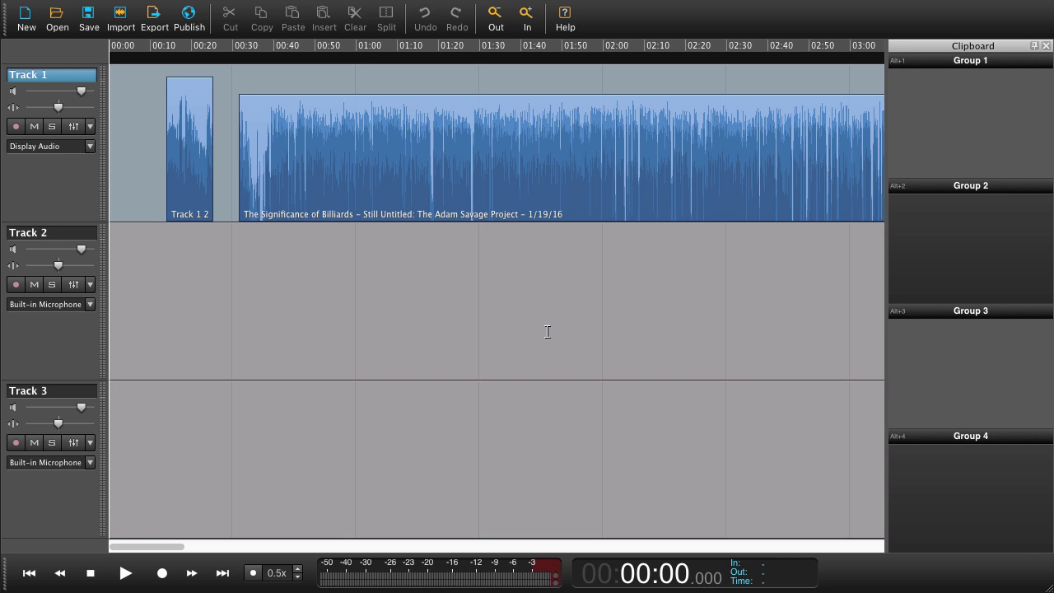
{"action": "key", "text": "super+o"}
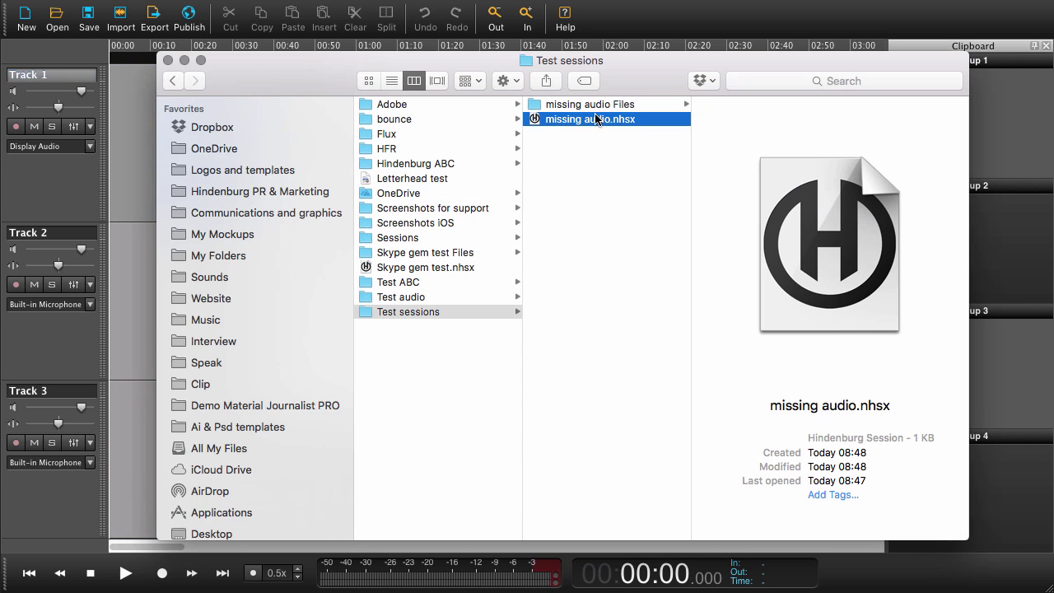